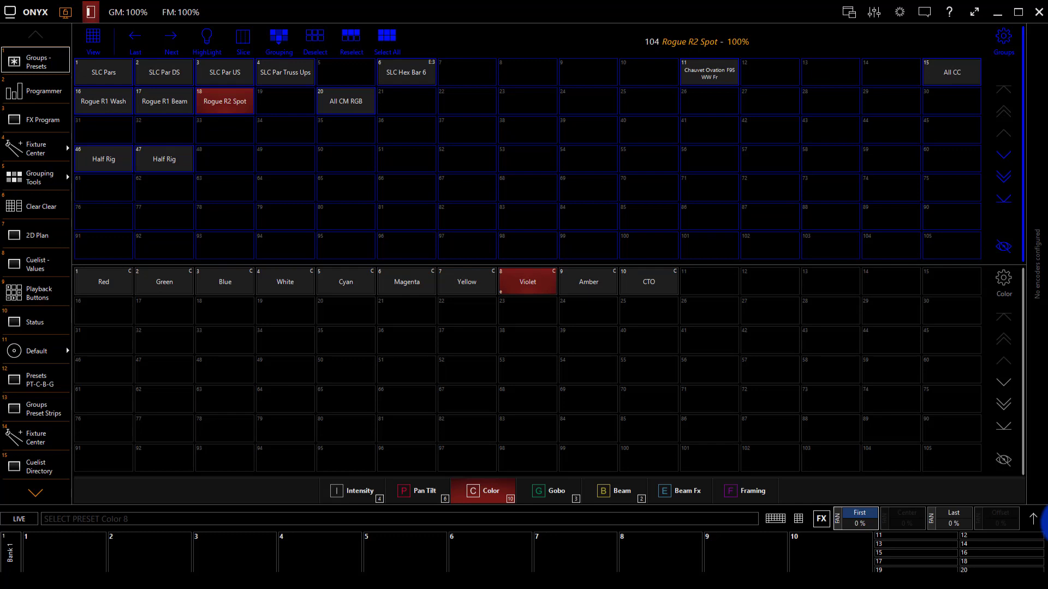
# - Open Onyx's EtherDMX network settings and view the Art-Net Devices page
pyautogui.click(557, 438)
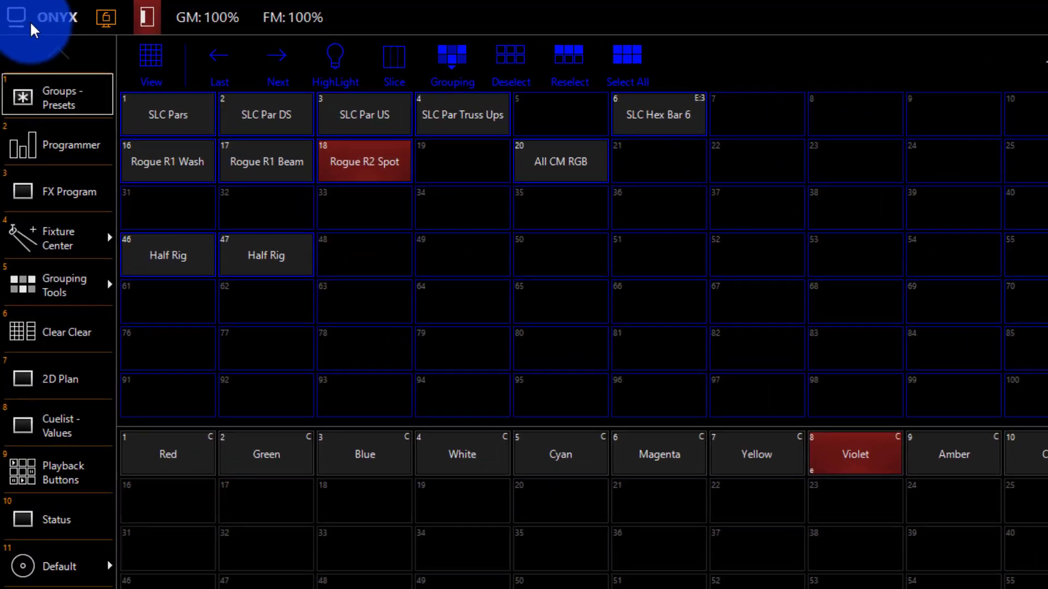
pyautogui.click(13, 12)
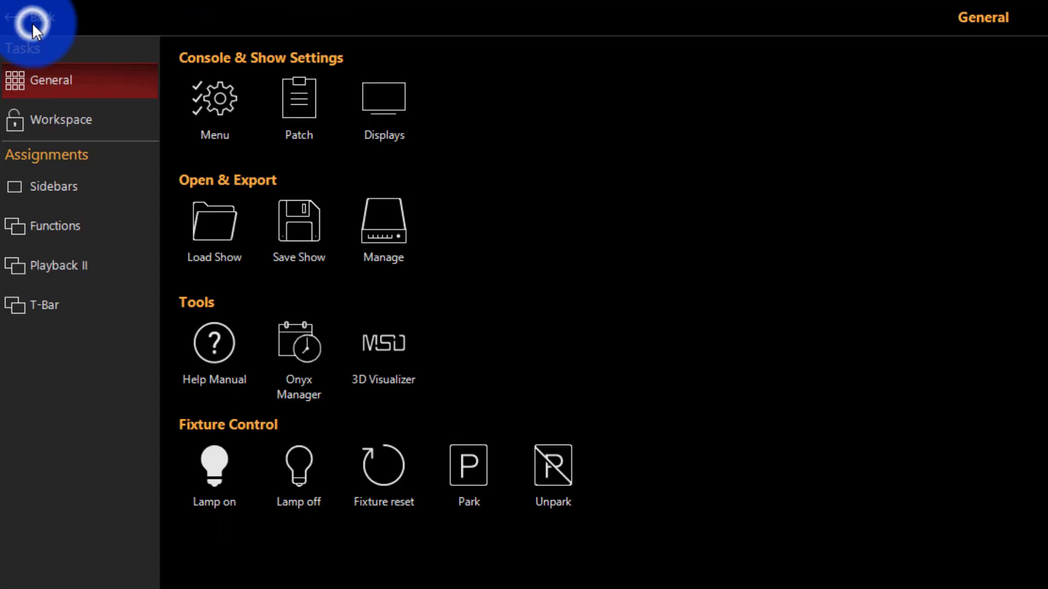
pyautogui.click(221, 119)
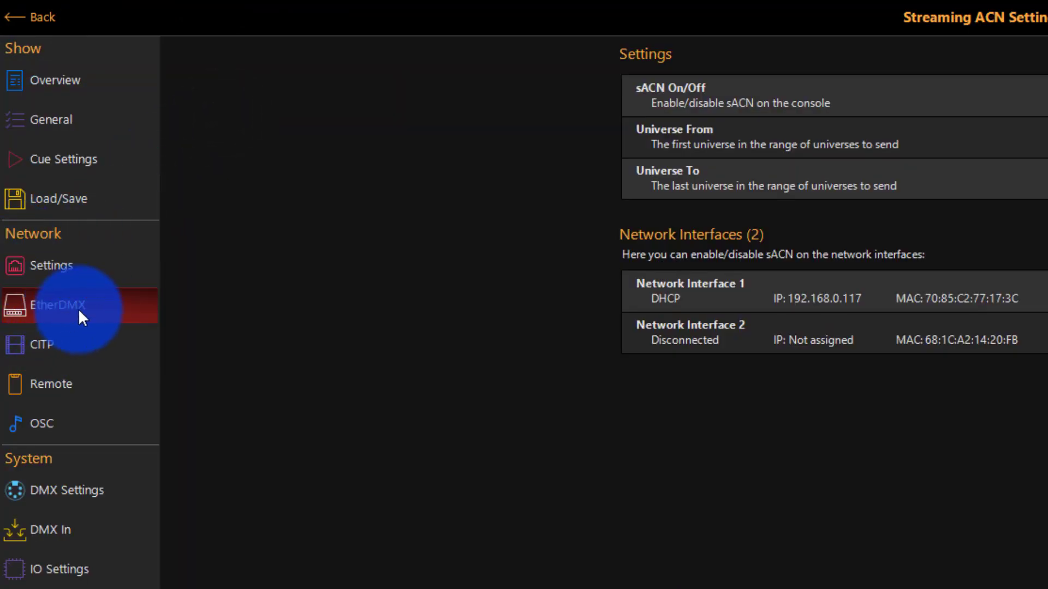
pyautogui.click(483, 562)
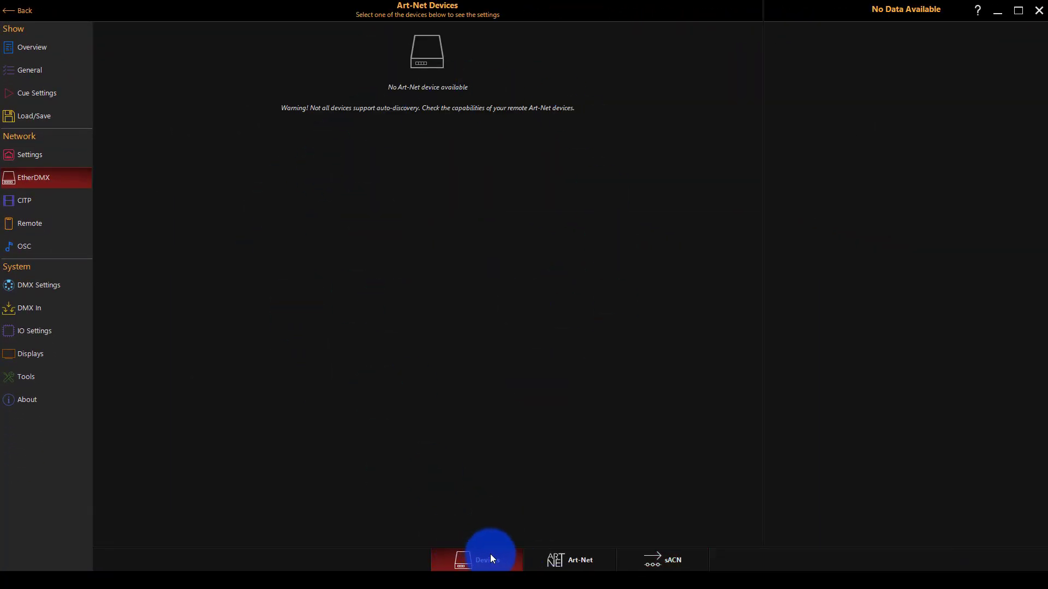
# - Turn sACN on, send universes 001–004 over Network Interface 1, and apply the settings
pyautogui.click(653, 561)
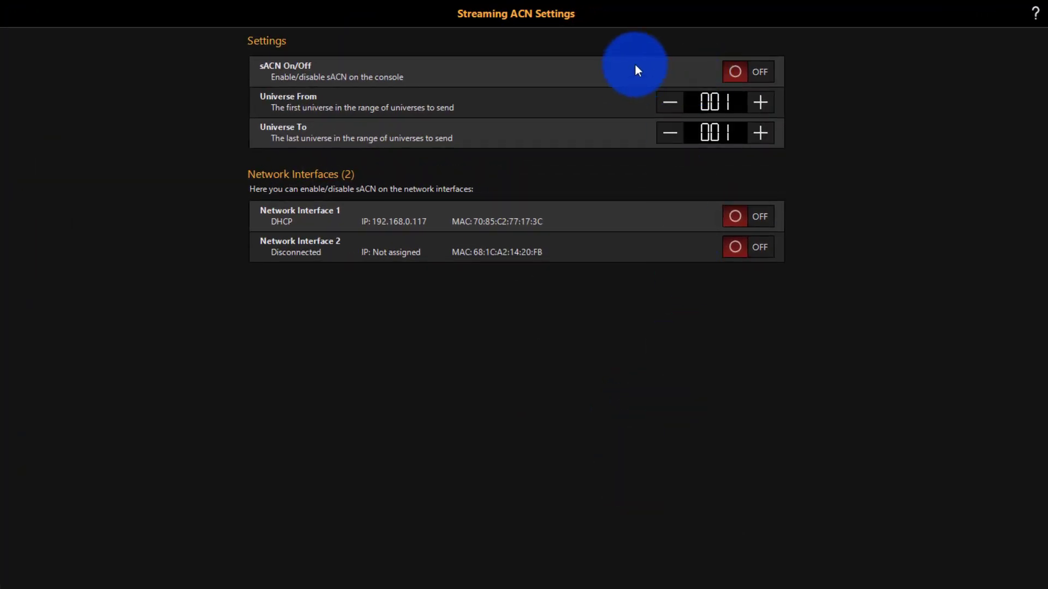
pyautogui.click(768, 77)
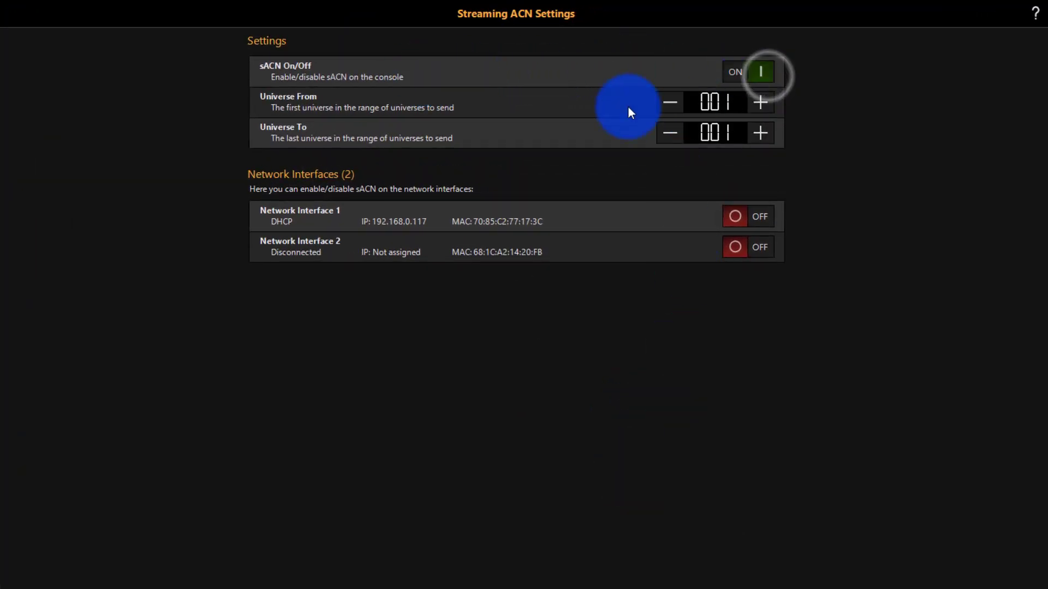
pyautogui.click(760, 132)
pyautogui.click(759, 132)
pyautogui.click(758, 132)
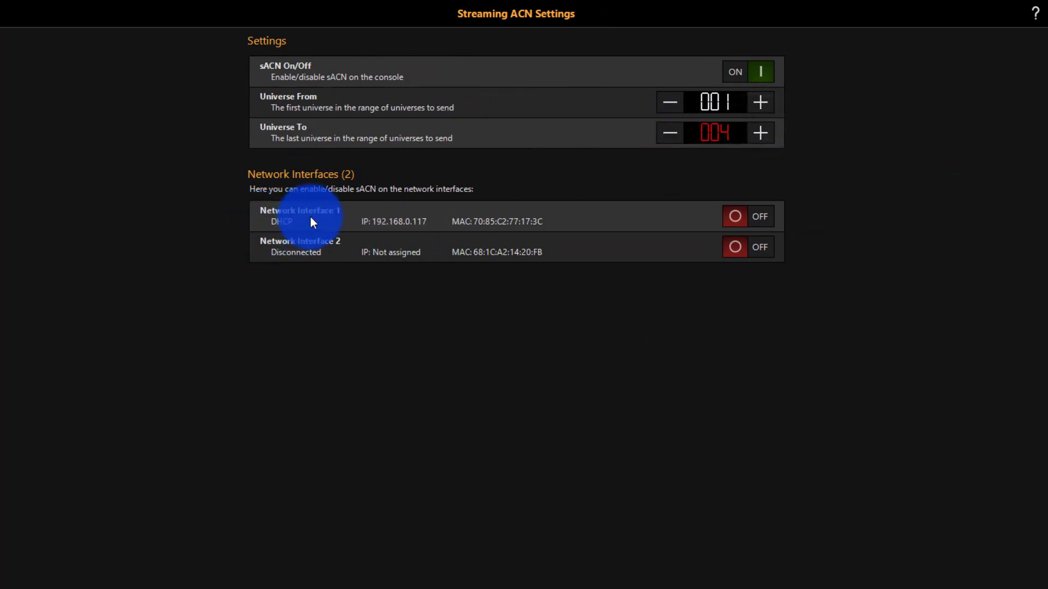
pyautogui.click(747, 213)
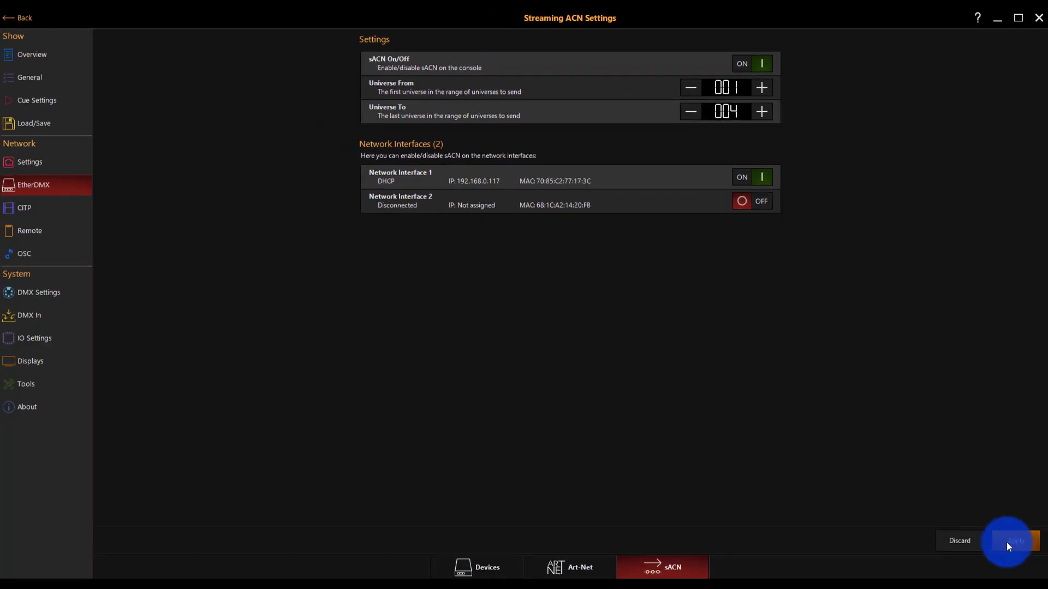
pyautogui.click(1006, 541)
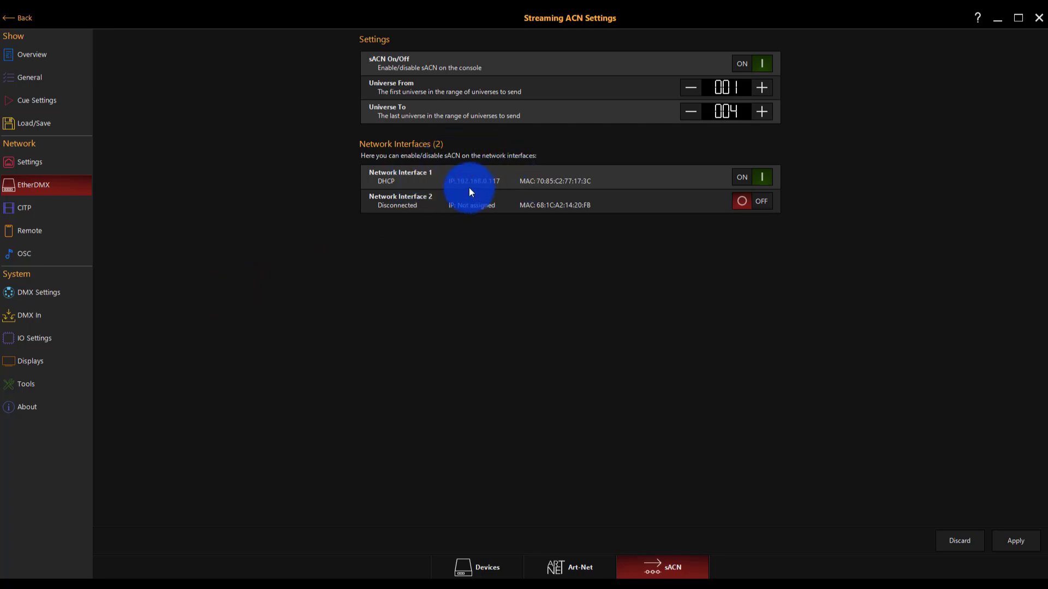
# - Leave Ethernet on AUTOMATIC DHCP addressing after viewing the STATIC and ETHER DMX options, then exit settings
pyautogui.click(42, 170)
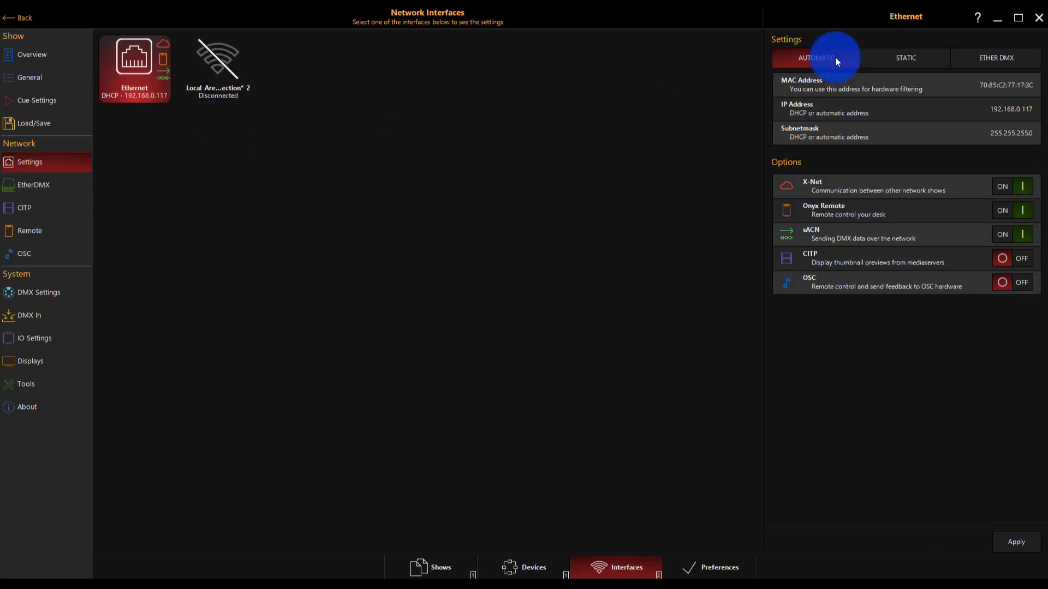
pyautogui.click(909, 57)
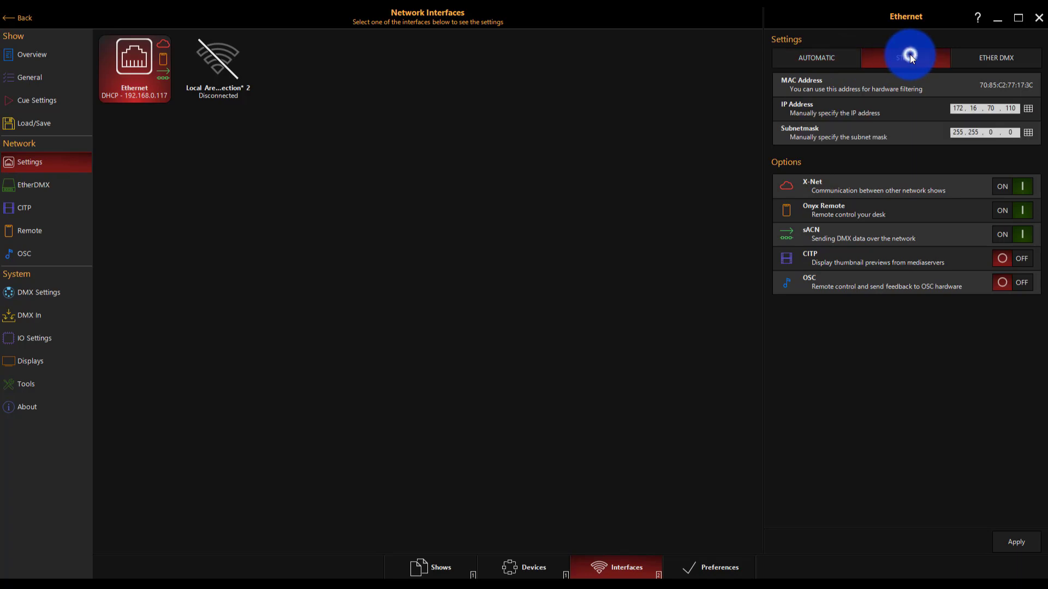
pyautogui.click(973, 56)
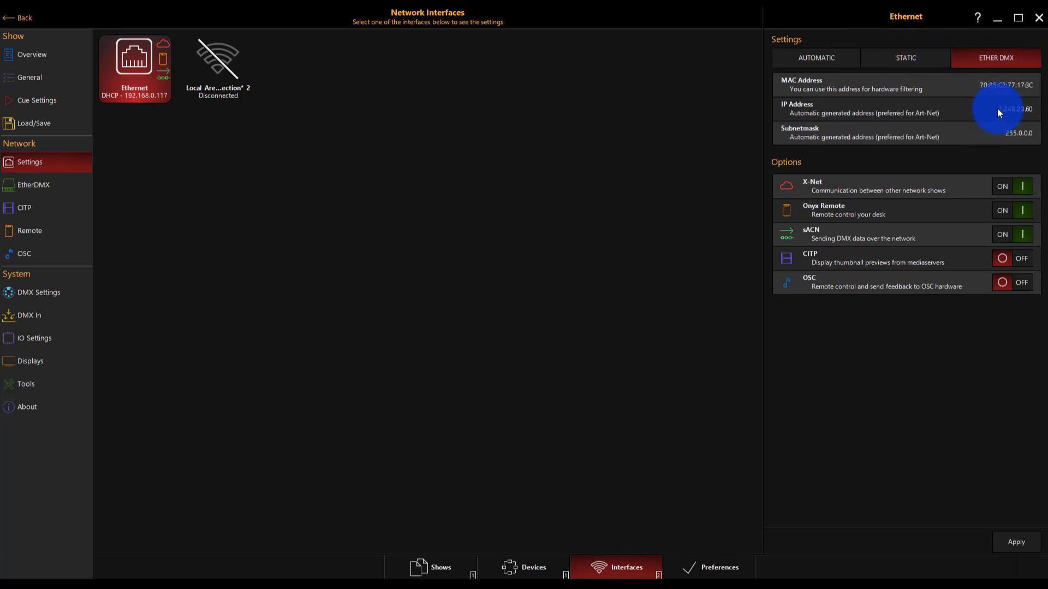
pyautogui.click(813, 65)
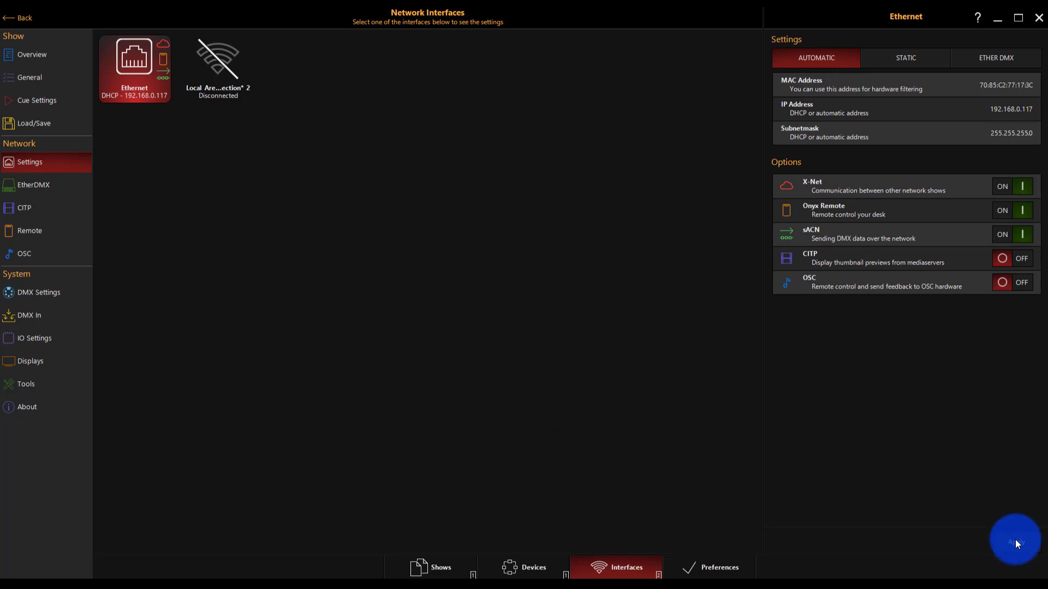
pyautogui.click(24, 27)
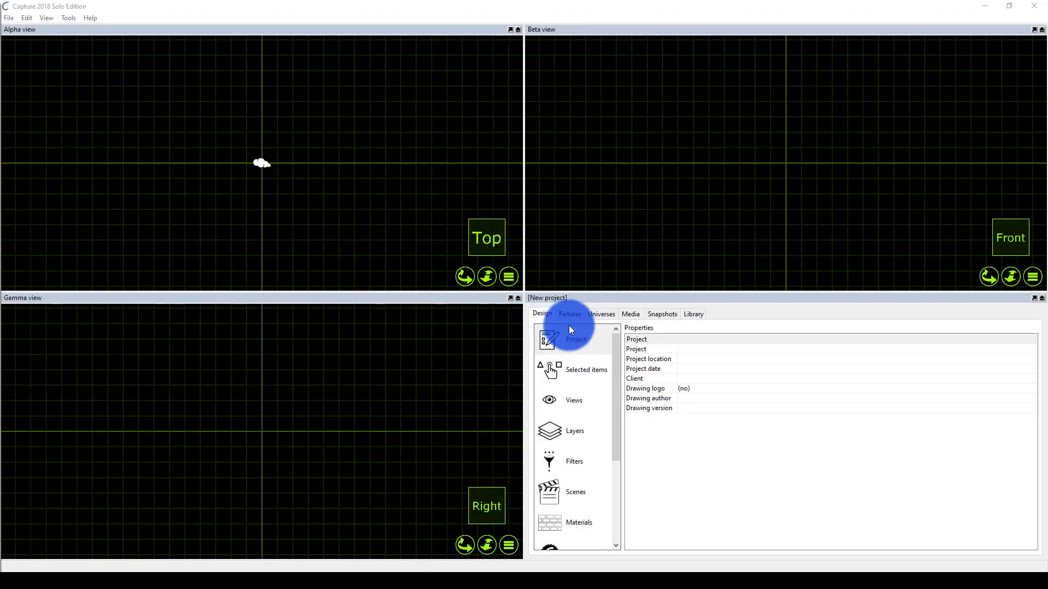
# - Check that universe A links to BSR E1.31 Universe 1 and preview its incoming channel levels
pyautogui.click(584, 314)
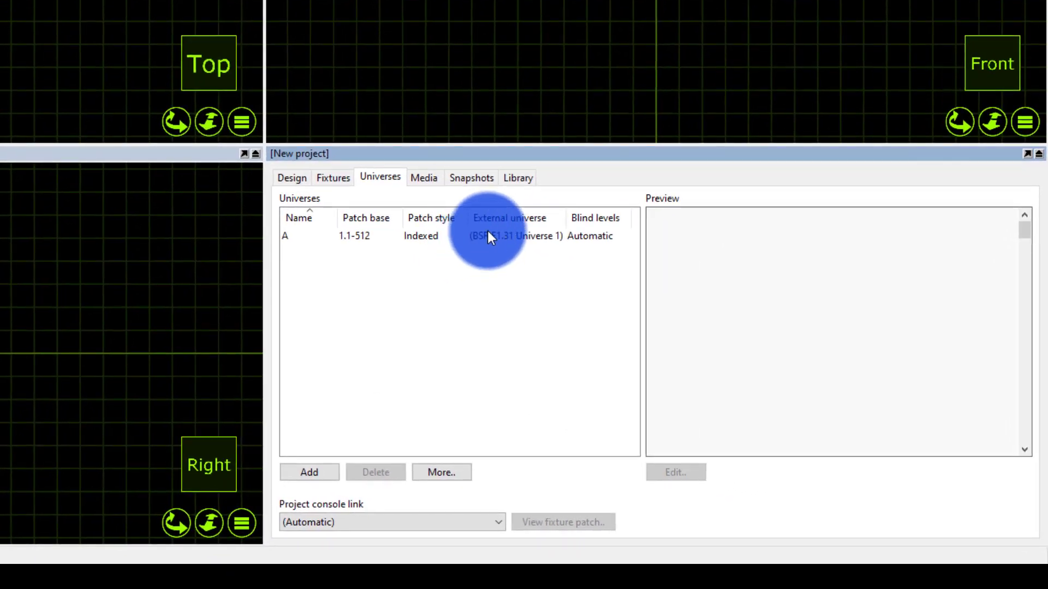
pyautogui.click(481, 240)
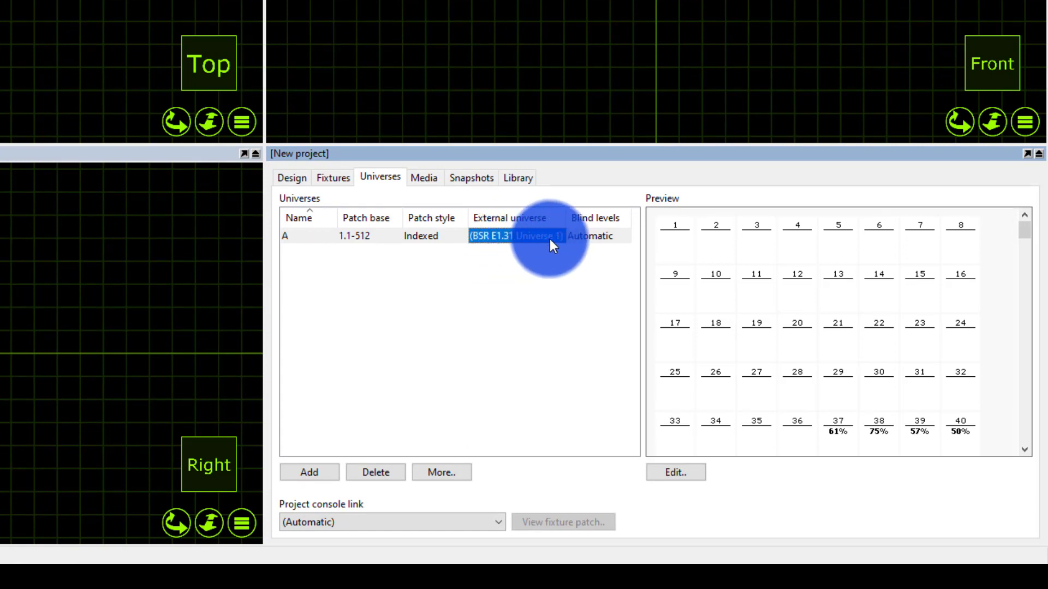
pyautogui.click(313, 237)
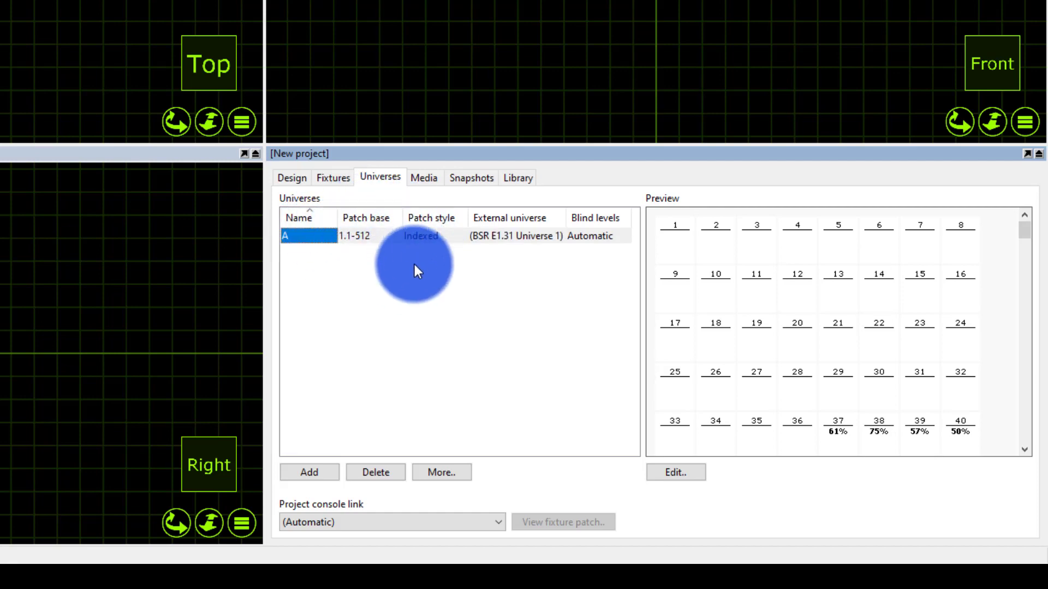
pyautogui.click(482, 241)
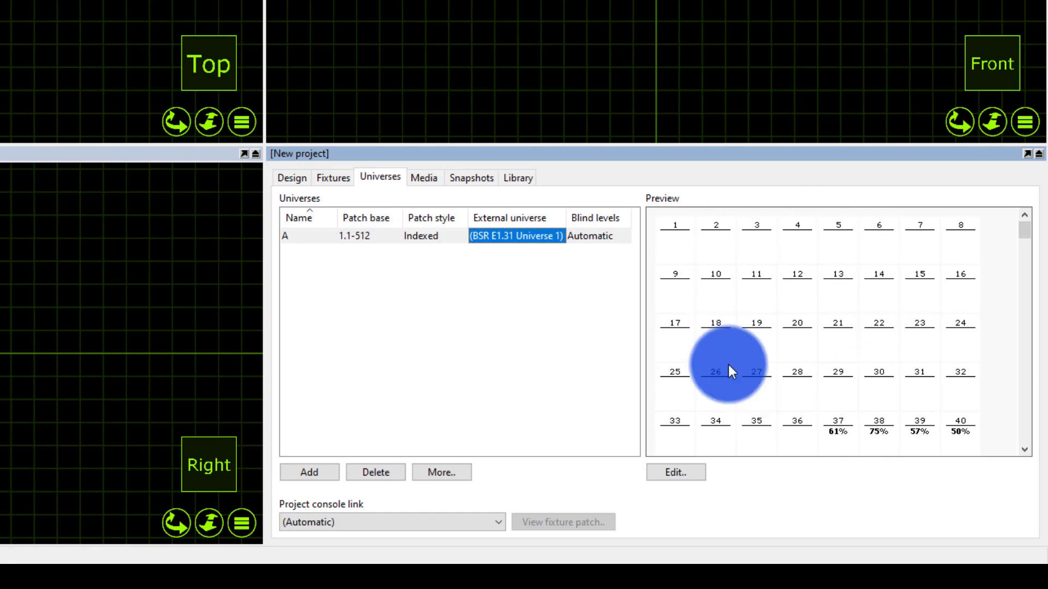
pyautogui.scroll(-3, 764, 389)
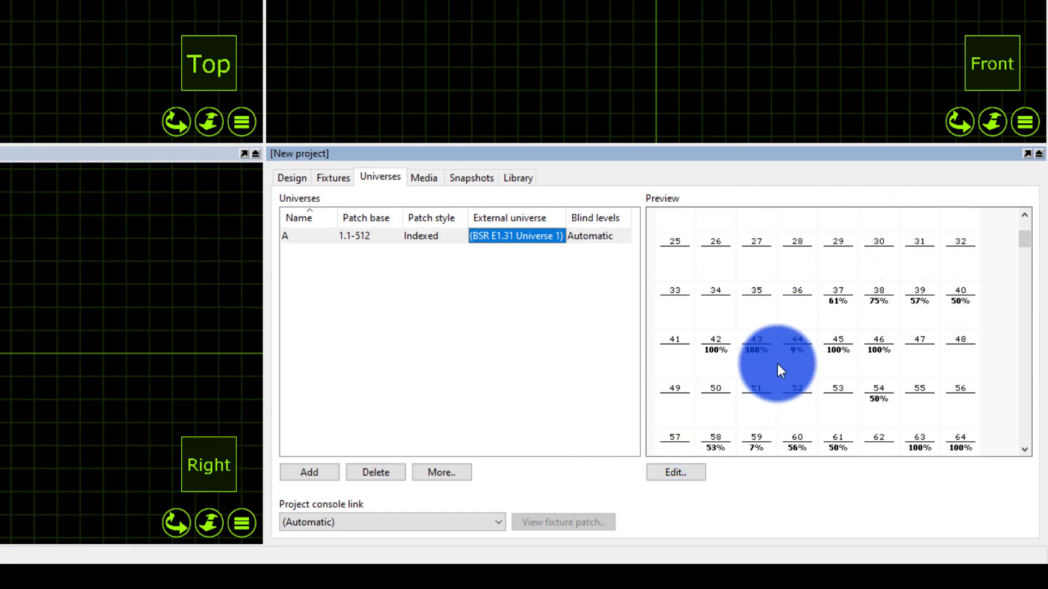
pyautogui.scroll(3, 853, 386)
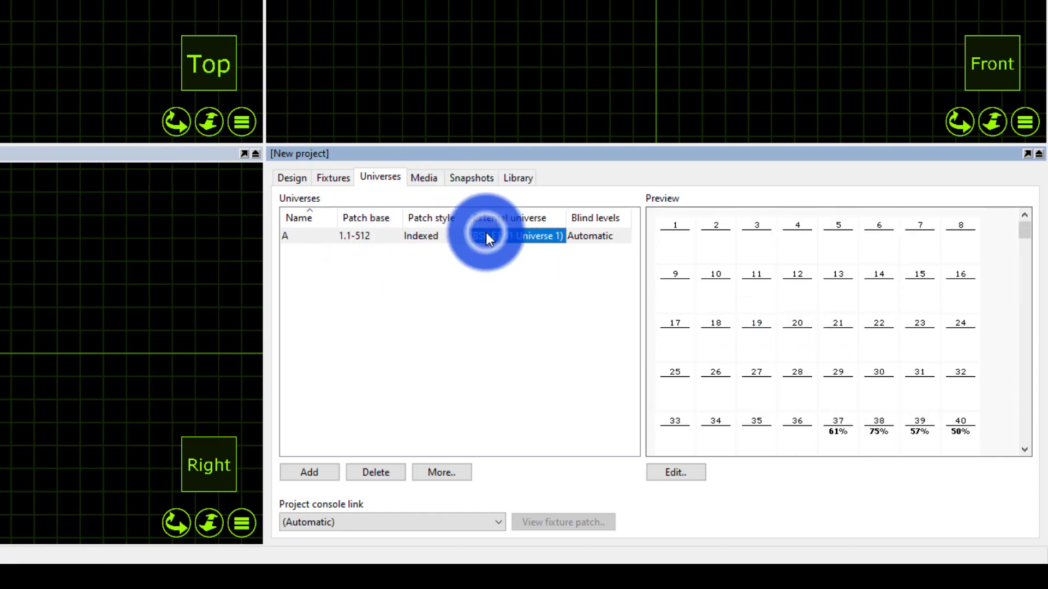
# - Pick BSR E1.31 Universe 1 from universe A's External universe dropdown
pyautogui.click(517, 239)
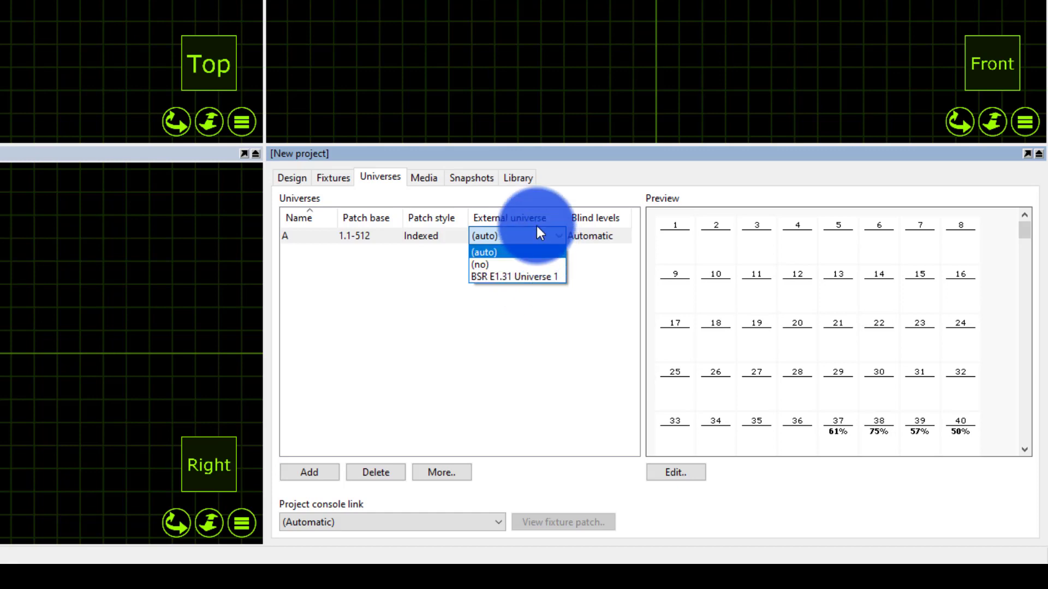
pyautogui.click(552, 289)
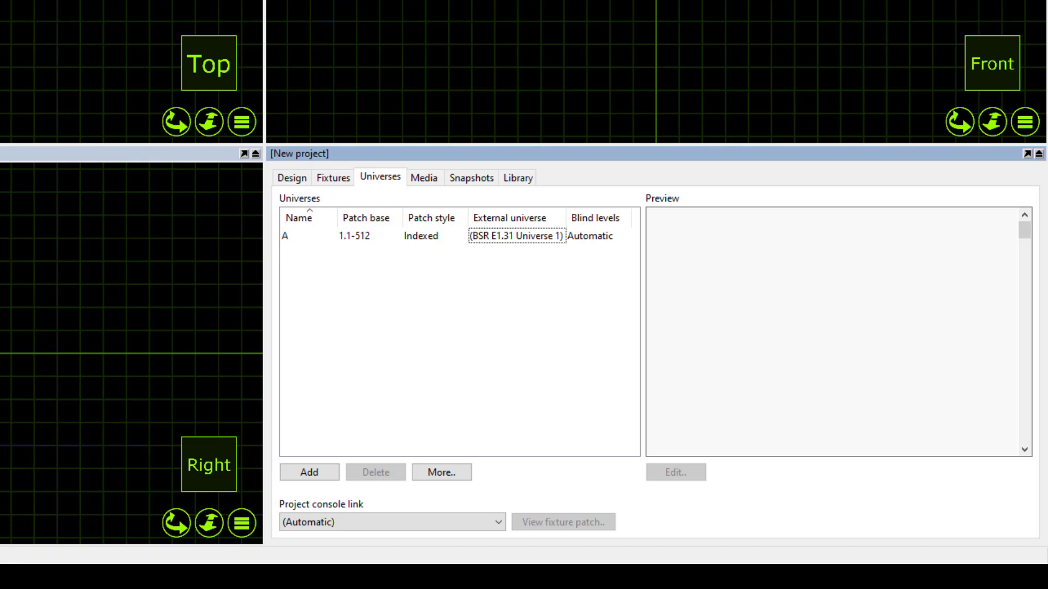
# - Open the first recent project from the welcome dialog, reaching the 44-fixture update prompt
pyautogui.moveTo(524, 209); pyautogui.dragTo(468, 433)
pyautogui.moveTo(546, 376)
pyautogui.mouseDown()
pyautogui.moveTo(466, 454)
pyautogui.moveTo(413, 351)
pyautogui.mouseUp()
pyautogui.click(358, 270)
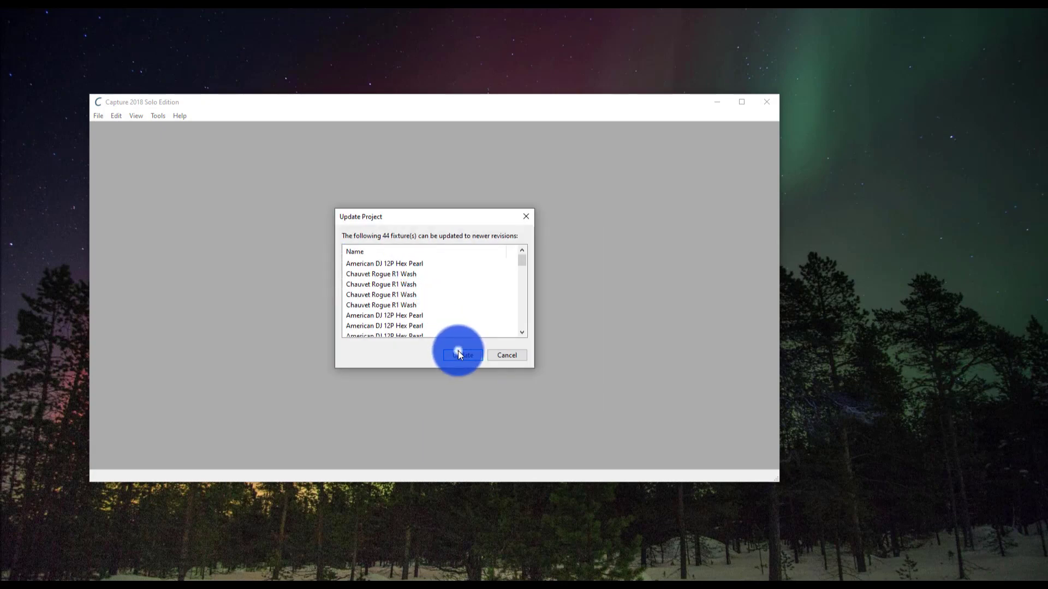
# - Accept the 44-fixture update and link universe A to BSR E1.31 Universe 1
pyautogui.click(459, 356)
pyautogui.click(745, 99)
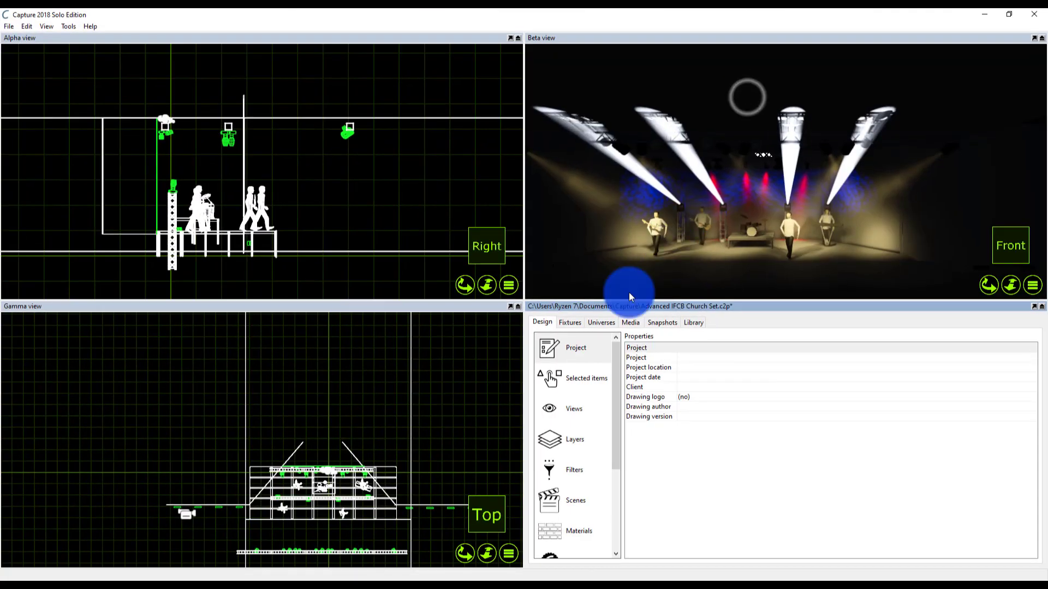
pyautogui.click(609, 321)
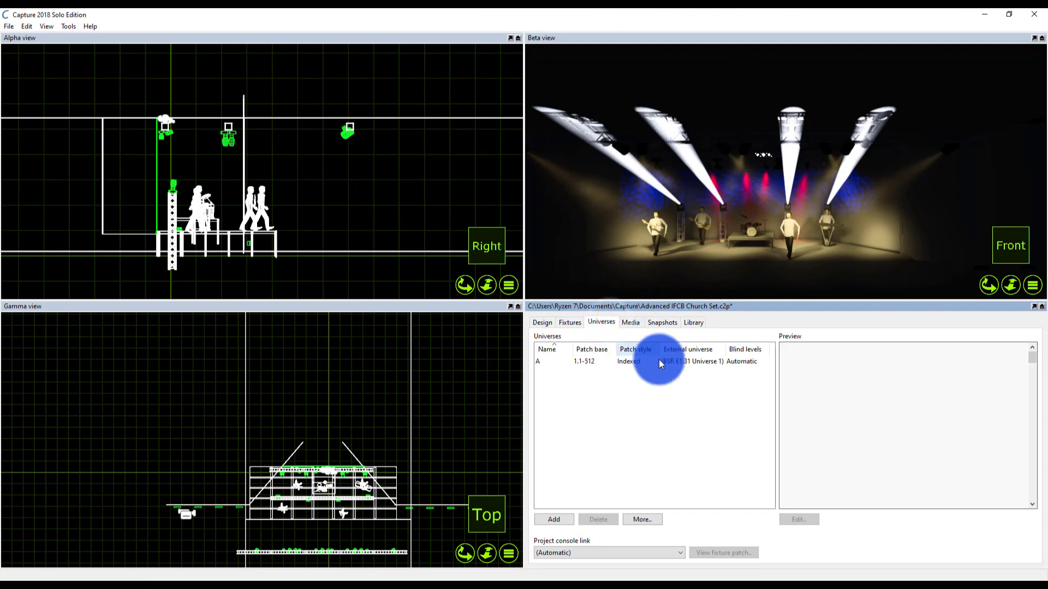
pyautogui.click(702, 363)
pyautogui.click(691, 389)
# - Select universe A and open its full channel map
pyautogui.click(706, 375)
pyautogui.click(704, 361)
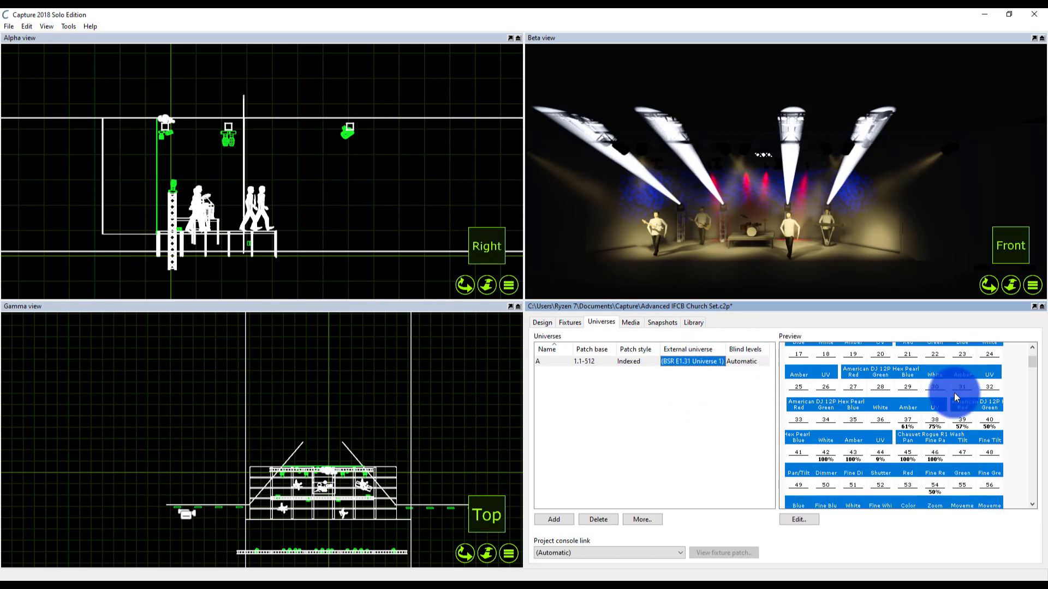
pyautogui.click(813, 520)
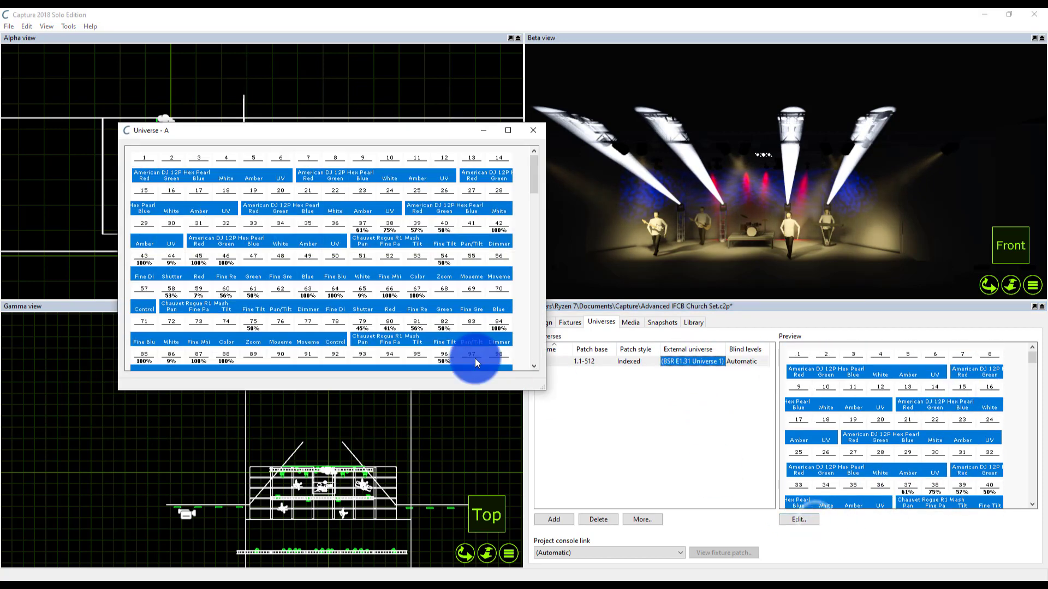
# - Select fixtures in universe A's channel map, including the Hex Pearls and Chauvet Rogue R1 Wash
pyautogui.click(311, 237)
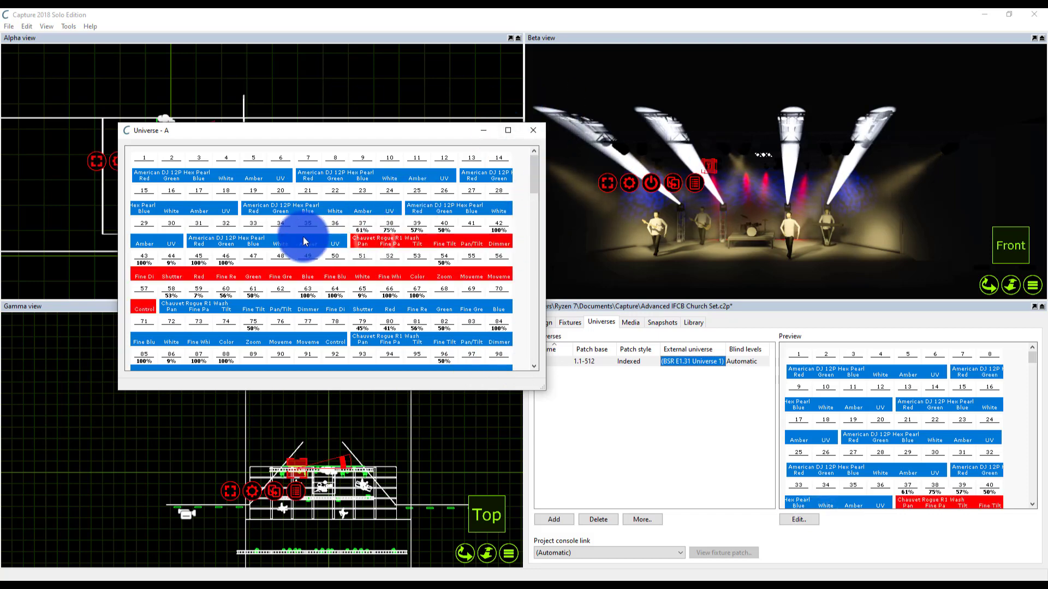
pyautogui.click(317, 212)
pyautogui.click(364, 242)
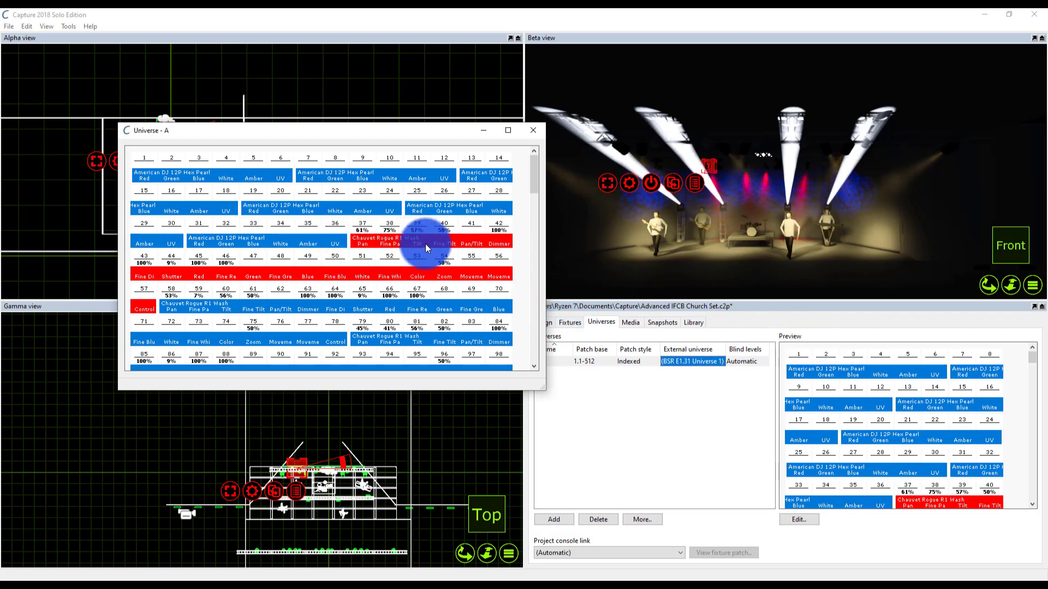
pyautogui.click(190, 246)
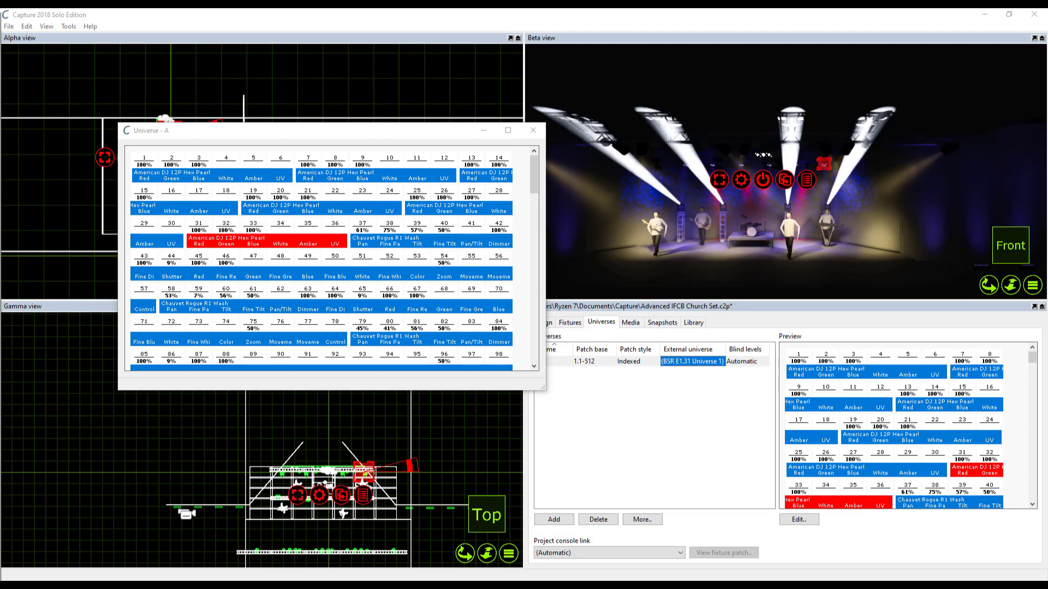
pyautogui.click(195, 246)
pyautogui.click(196, 240)
pyautogui.click(256, 235)
pyautogui.click(178, 234)
pyautogui.click(239, 248)
pyautogui.click(224, 243)
pyautogui.click(253, 245)
pyautogui.click(245, 255)
pyautogui.click(248, 232)
pyautogui.click(298, 248)
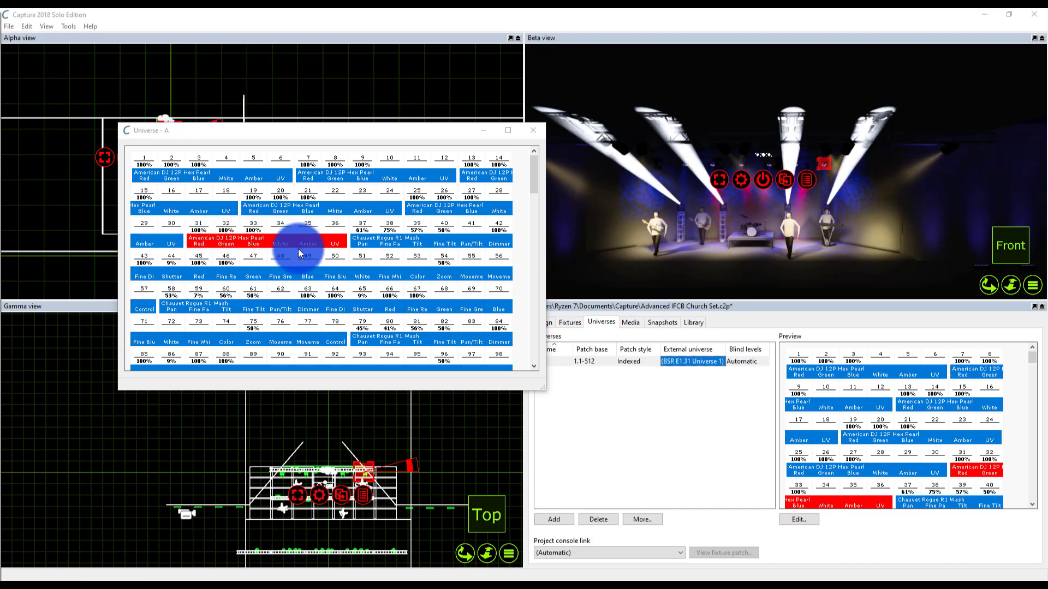
pyautogui.click(330, 240)
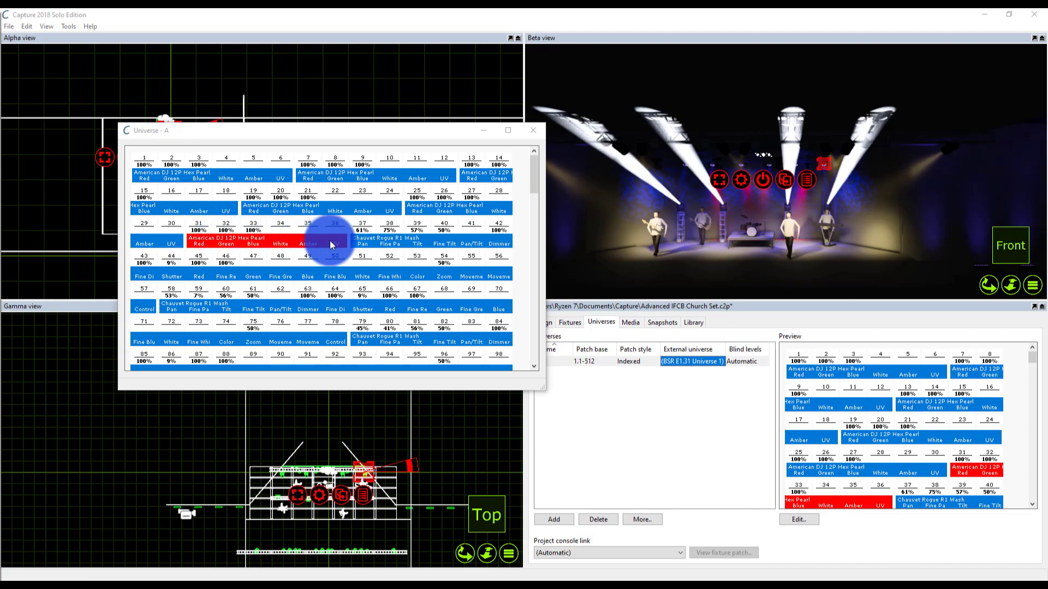